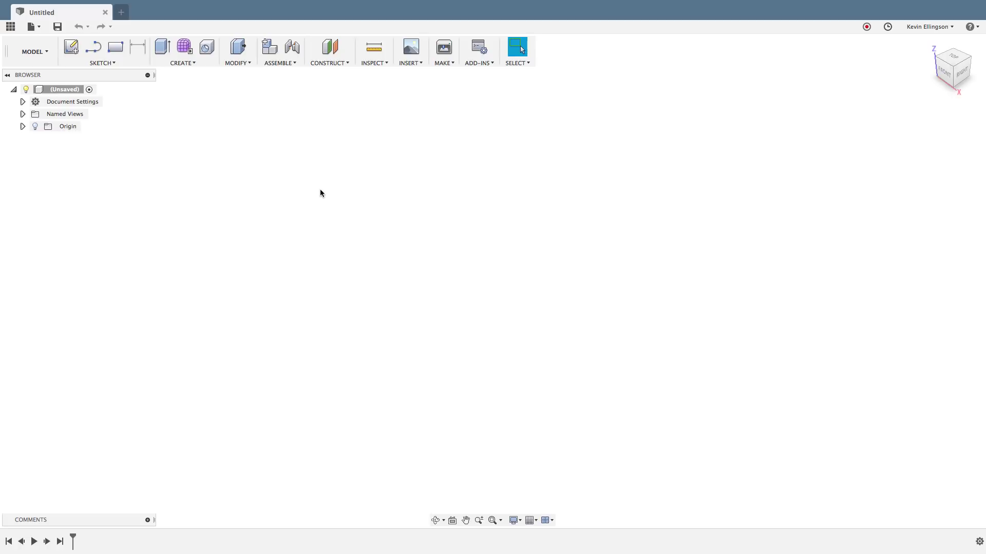
Bring the Chrome window with the Fusion Team overview page in front of Fusion 360
{"action": "key", "text": "ctrl+Up"}
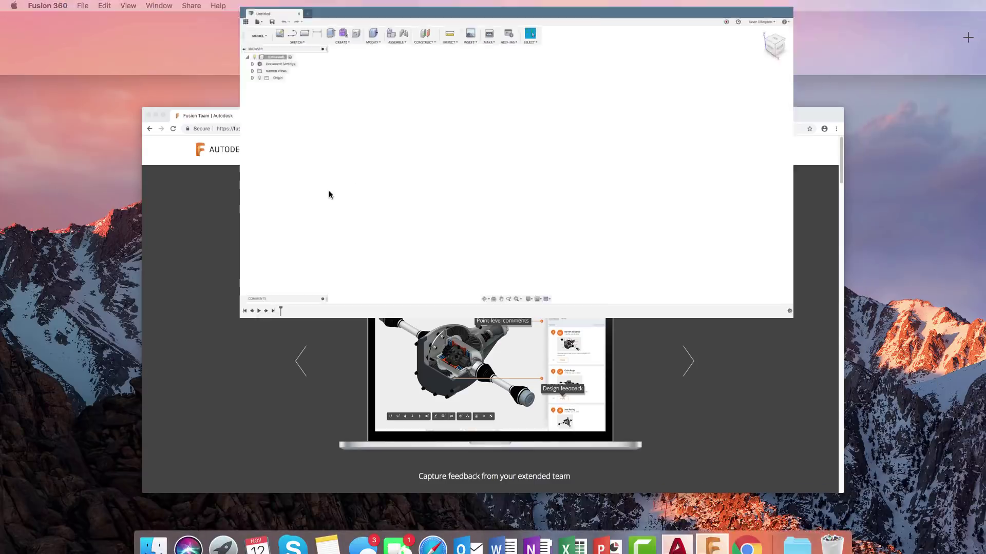
{"action": "left_click", "coordinate": [346, 191]}
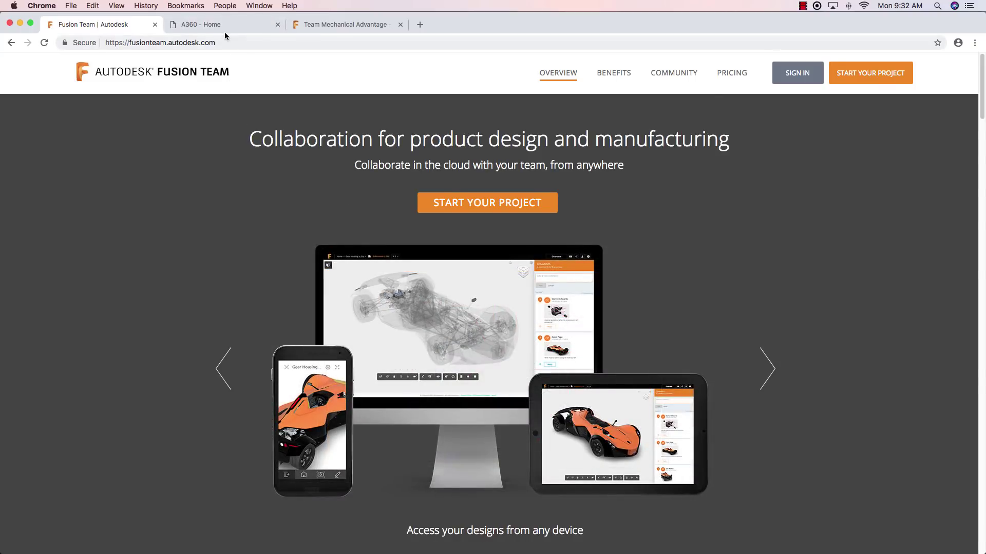
Create a new project named 'AnyCad YouTube' in Team Mechanical Advantage's projects list
{"action": "left_click", "coordinate": [224, 27]}
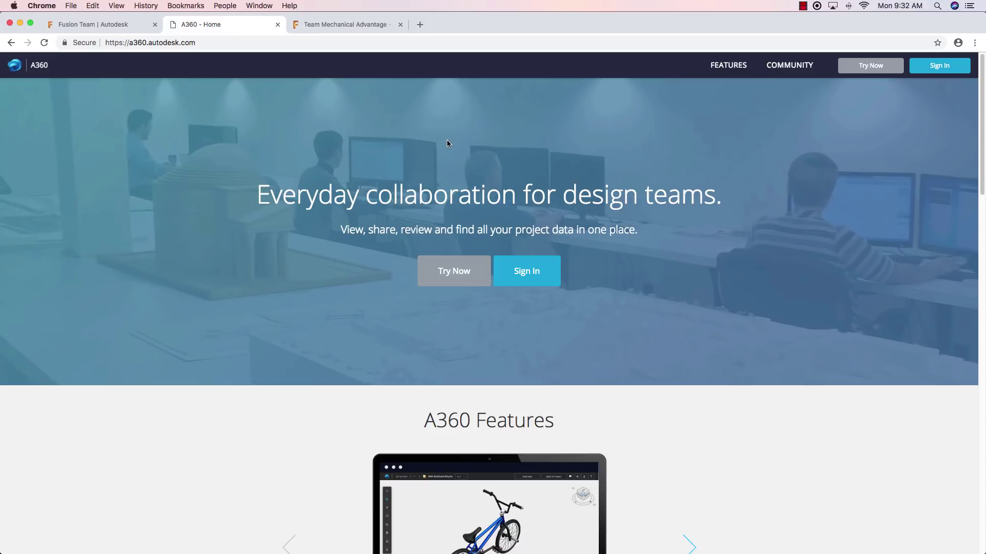
{"action": "left_click", "coordinate": [360, 26]}
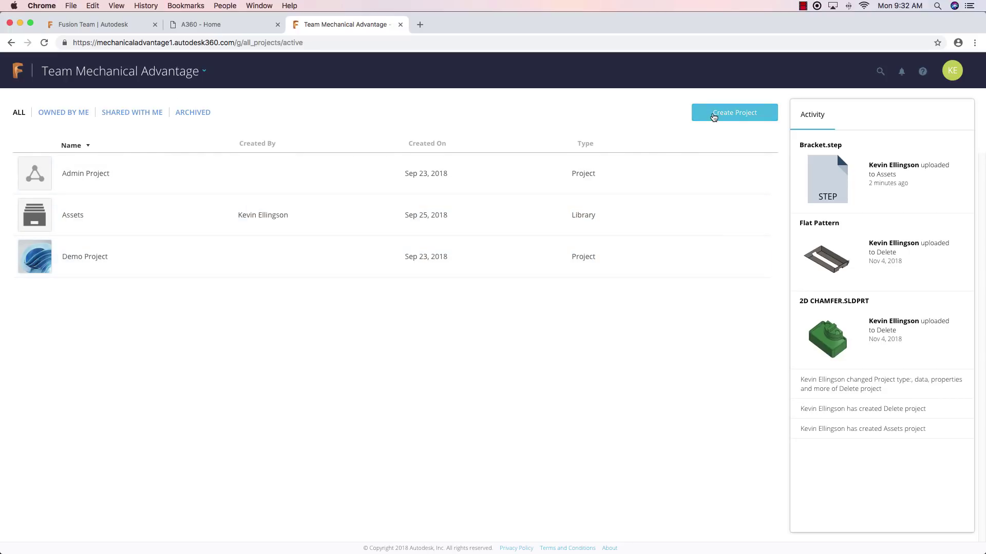
{"action": "left_click", "coordinate": [711, 114]}
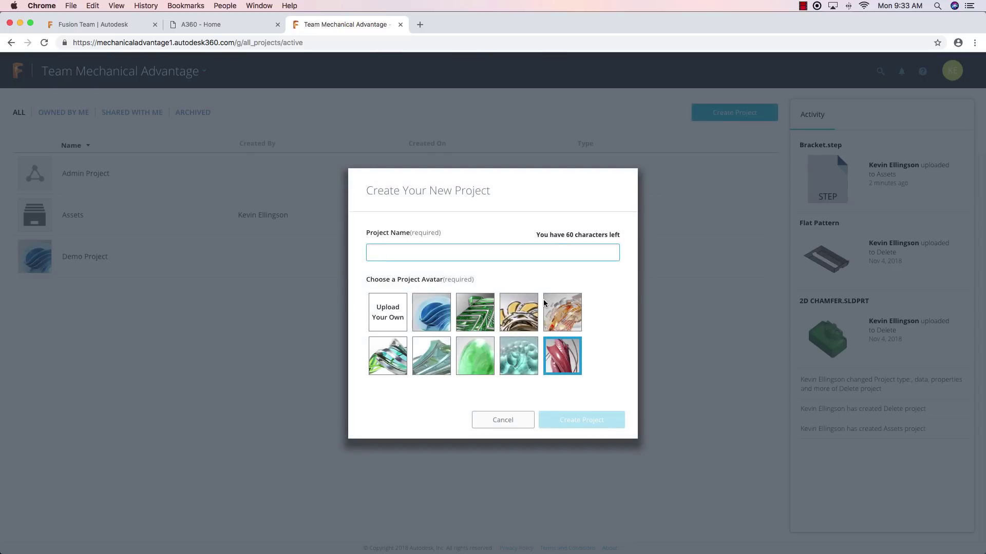
{"action": "type", "text": "AnyCad"}
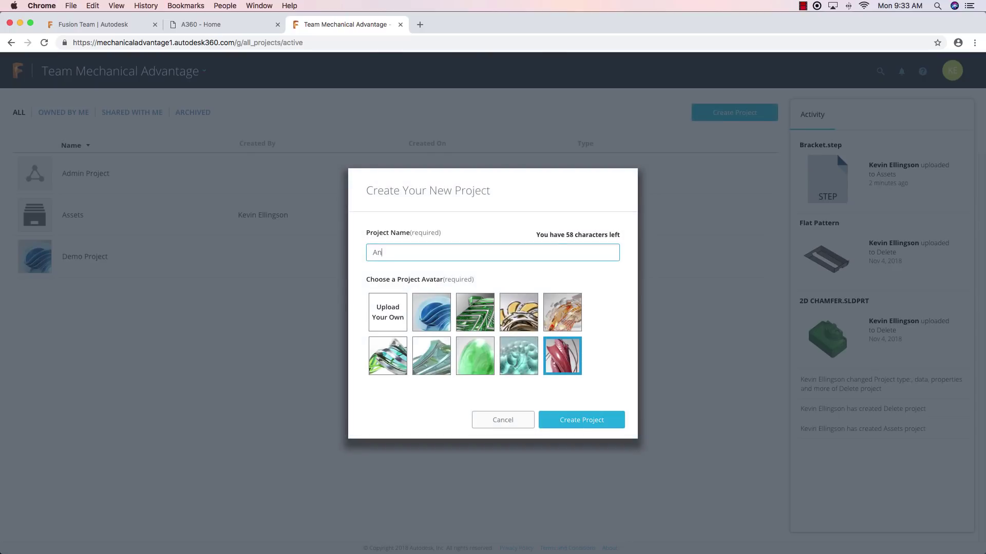
{"action": "type", "text": " Youtu"}
{"action": "key", "text": "BackSpace"}
{"action": "key", "text": "BackSpace"}
{"action": "type", "text": "Tube"}
{"action": "left_click", "coordinate": [570, 420]}
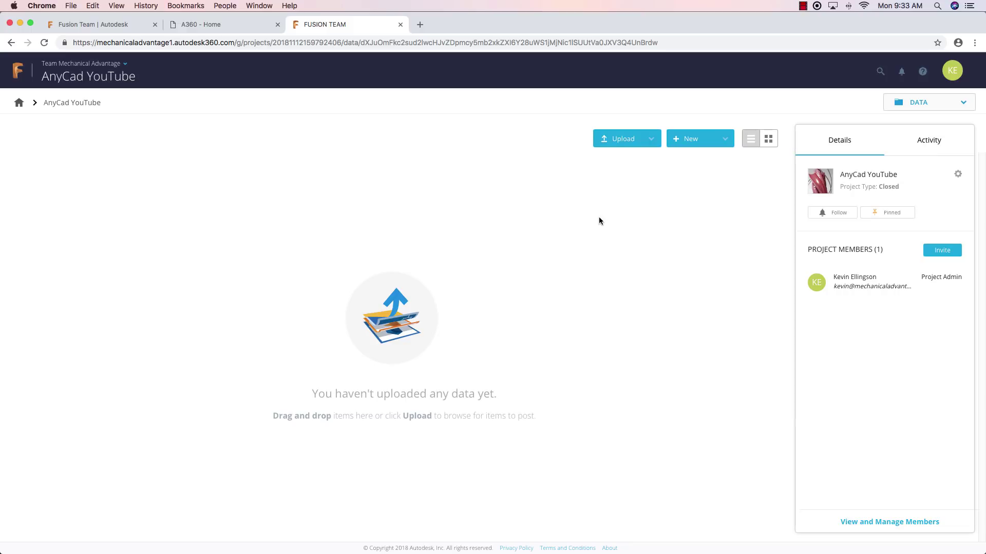
Upload Bracket.step as a single file into the AnyCad YouTube project
{"action": "left_click", "coordinate": [651, 142]}
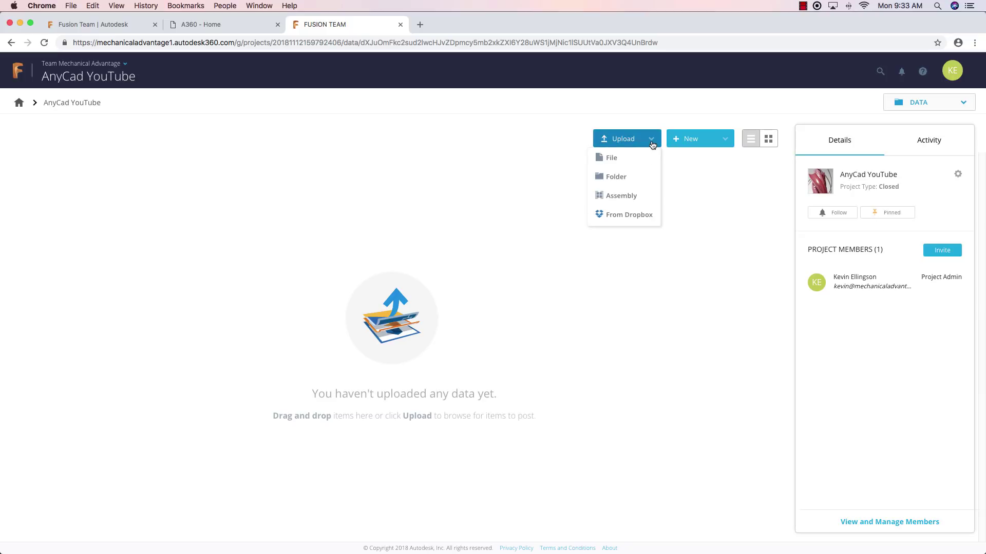
{"action": "left_click", "coordinate": [622, 159]}
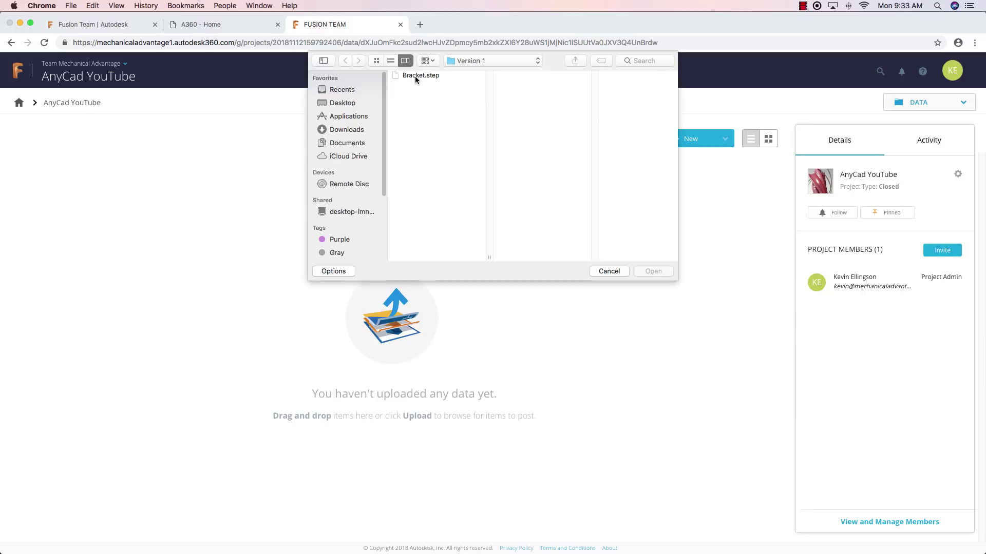
{"action": "left_click", "coordinate": [415, 76]}
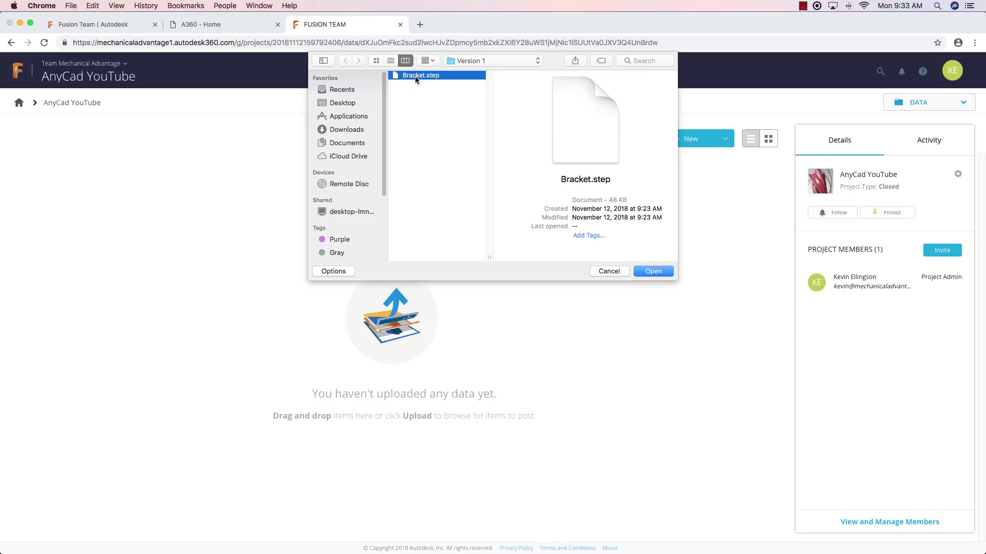
{"action": "left_click", "coordinate": [648, 272]}
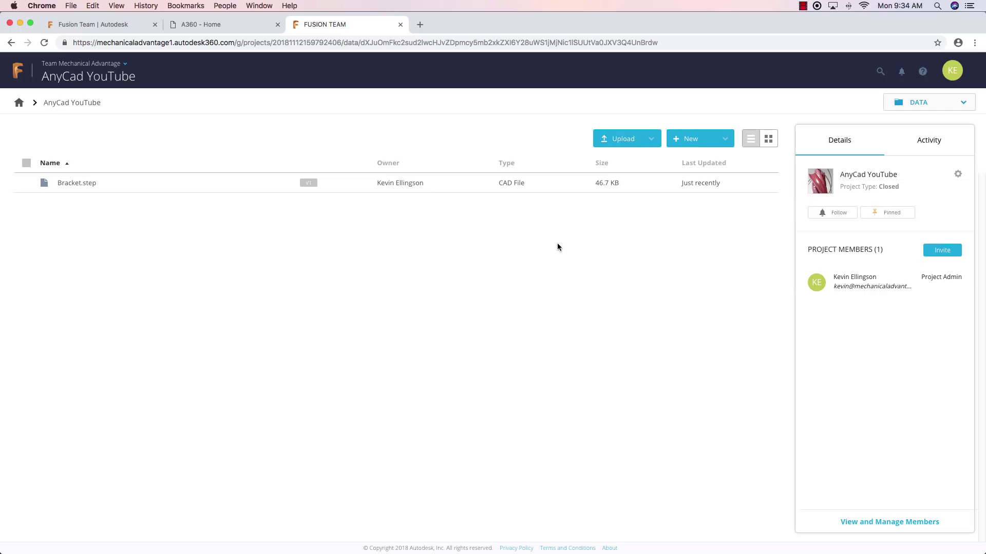
Return to Fusion 360 and check the Switch Team menu, keeping Team Mechanical Advantage active
{"action": "key", "text": "ctrl+Up"}
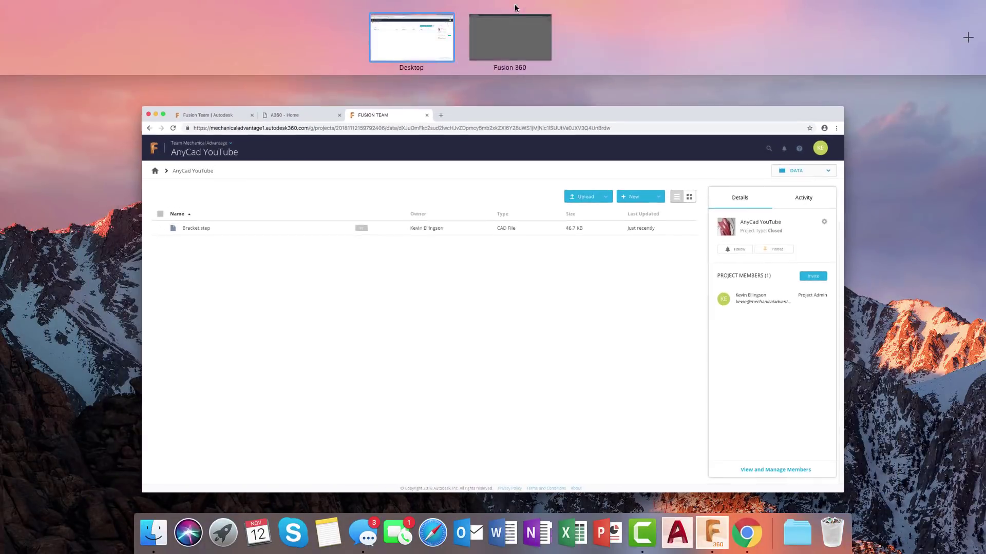
{"action": "left_click", "coordinate": [514, 32]}
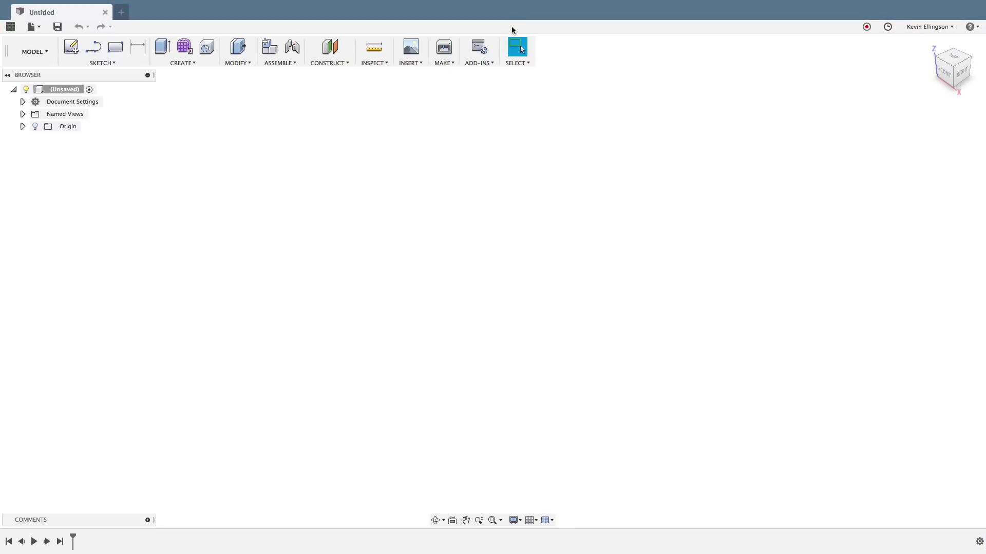
{"action": "left_click", "coordinate": [944, 28]}
{"action": "mouse_move", "coordinate": [937, 61]}
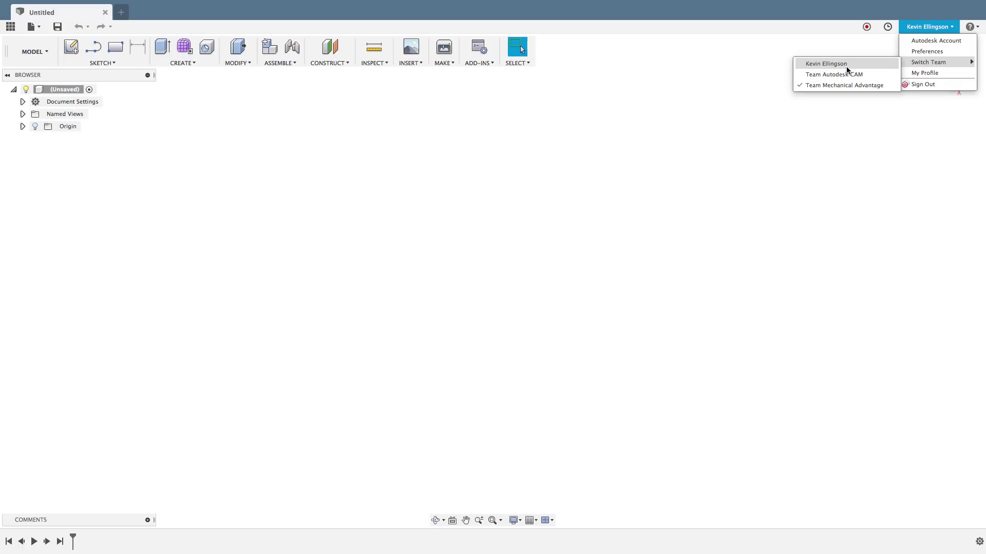
{"action": "left_click", "coordinate": [815, 151]}
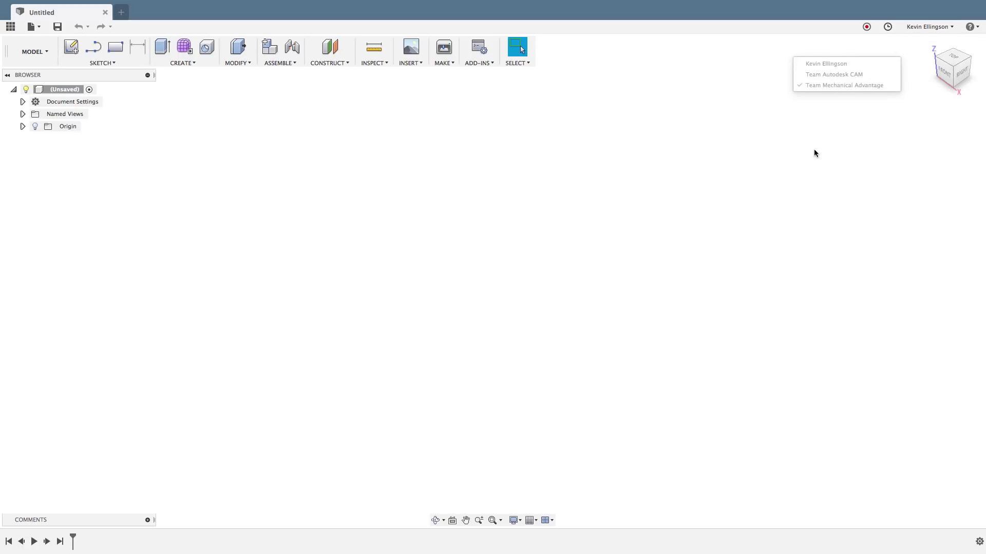
Refresh the Data Panel and open Bracket.step from the AnyCad YouTube project into the design
{"action": "left_click", "coordinate": [11, 28]}
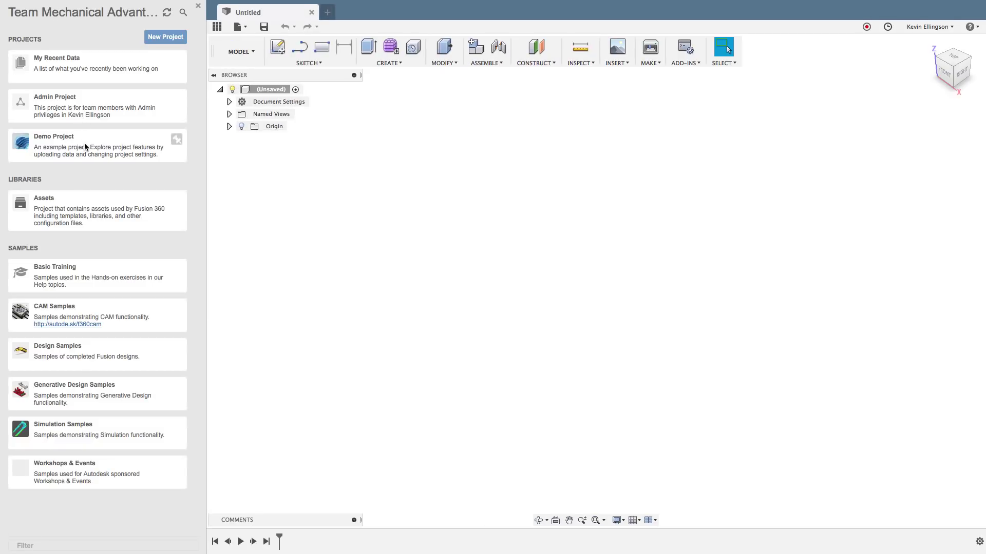
{"action": "left_click", "coordinate": [166, 13]}
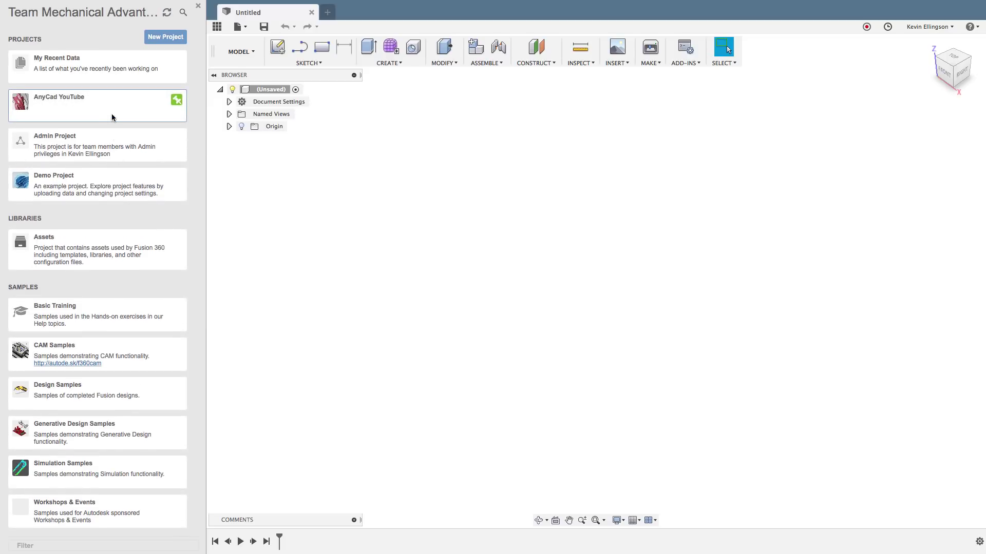
{"action": "left_click", "coordinate": [114, 117]}
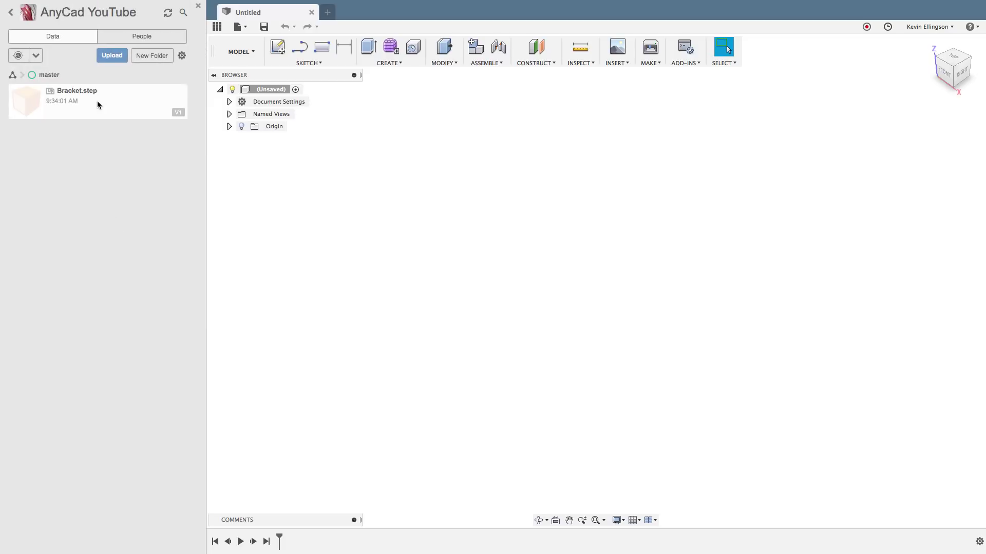
{"action": "right_click", "coordinate": [98, 103]}
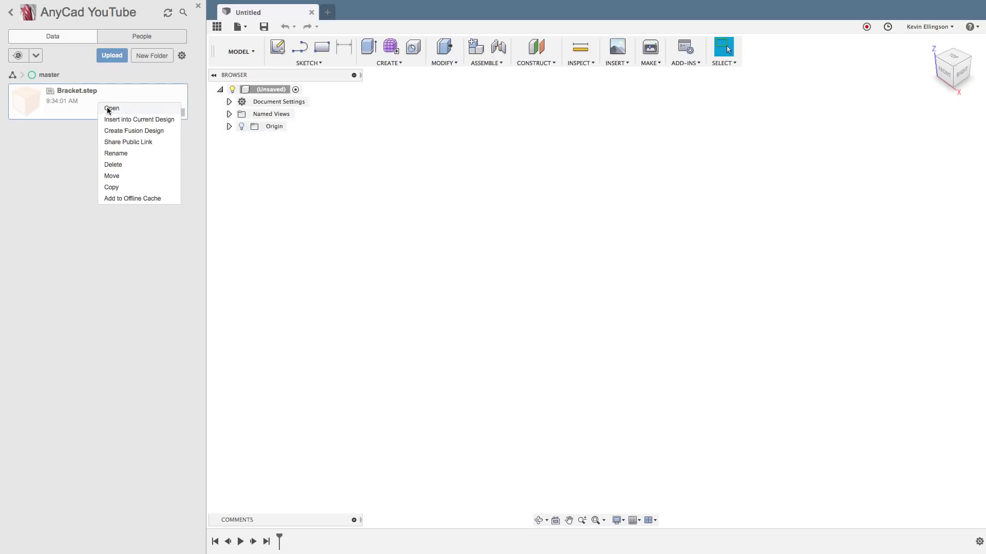
{"action": "left_click", "coordinate": [109, 109]}
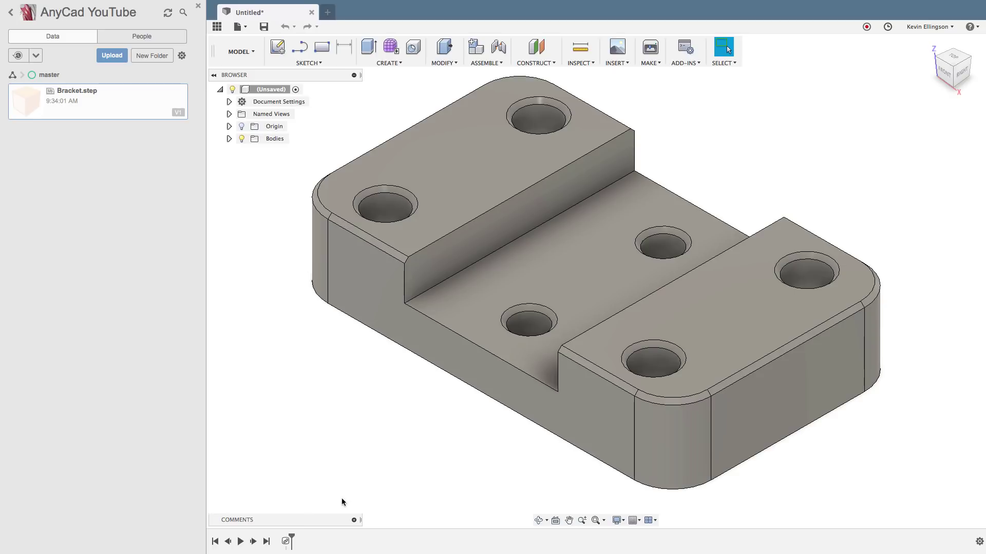
{"action": "key", "text": "ctrl+Up"}
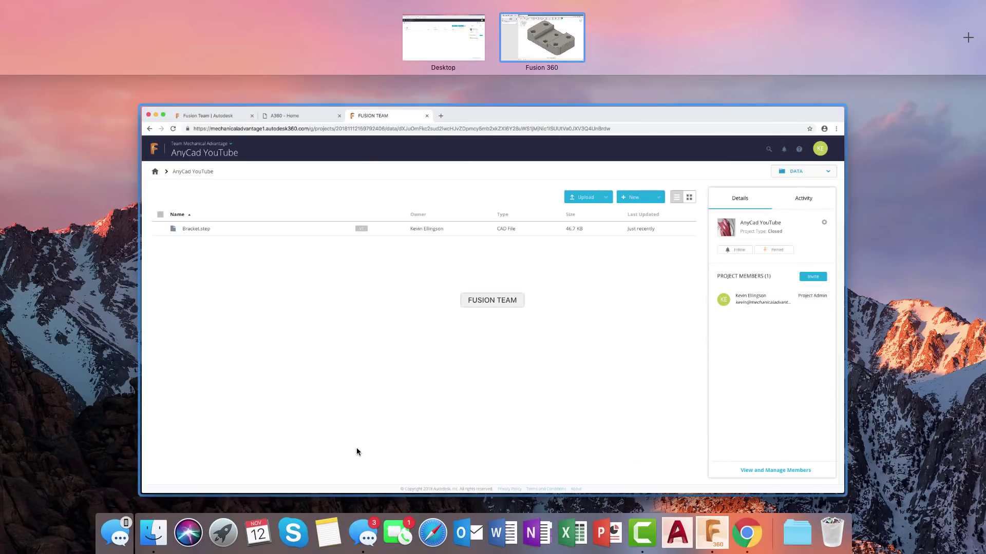
Upload Desktop/AnyCad/Version 2/Bracket.step as a new version of Bracket.step
{"action": "left_click", "coordinate": [356, 448]}
{"action": "mouse_move", "coordinate": [315, 186]}
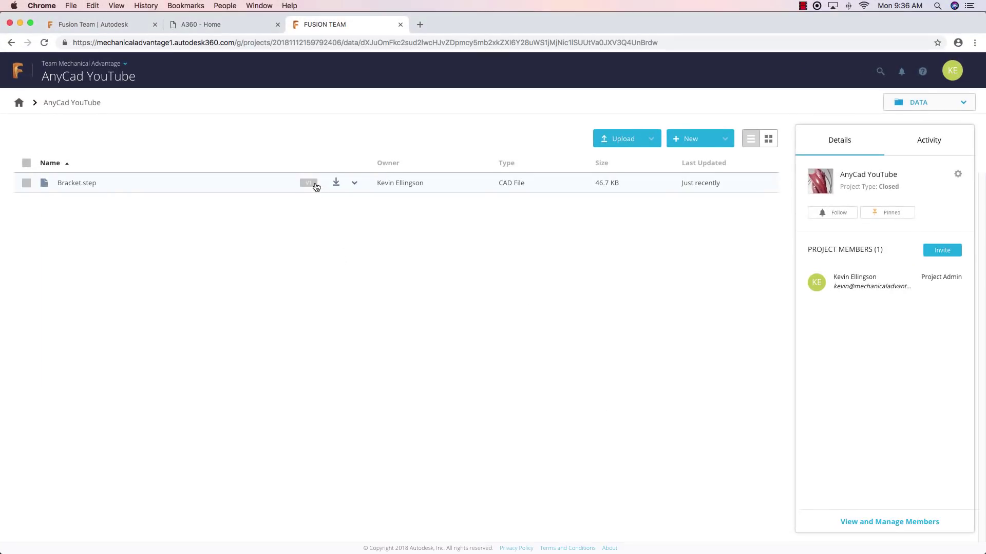
{"action": "left_click", "coordinate": [355, 185]}
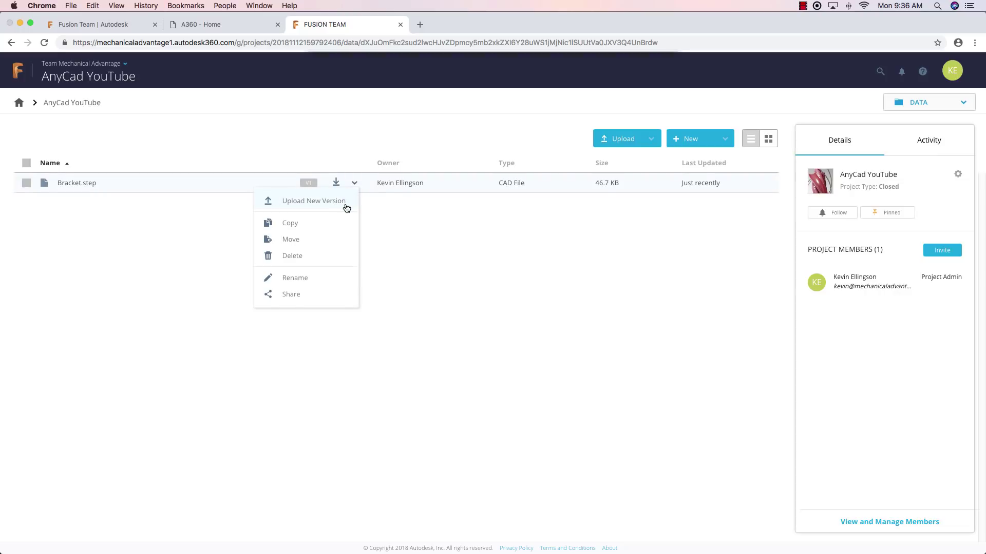
{"action": "left_click", "coordinate": [346, 203]}
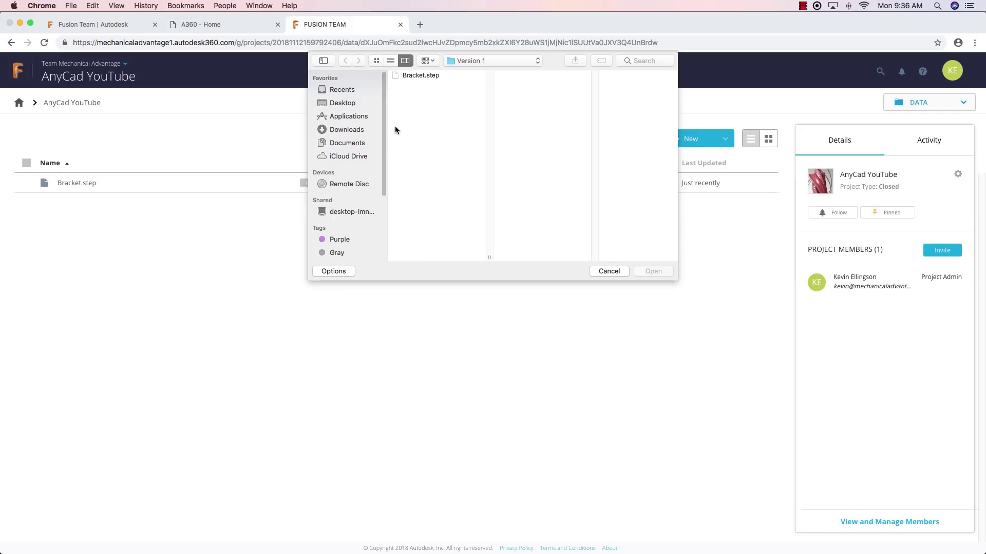
{"action": "left_click", "coordinate": [464, 64]}
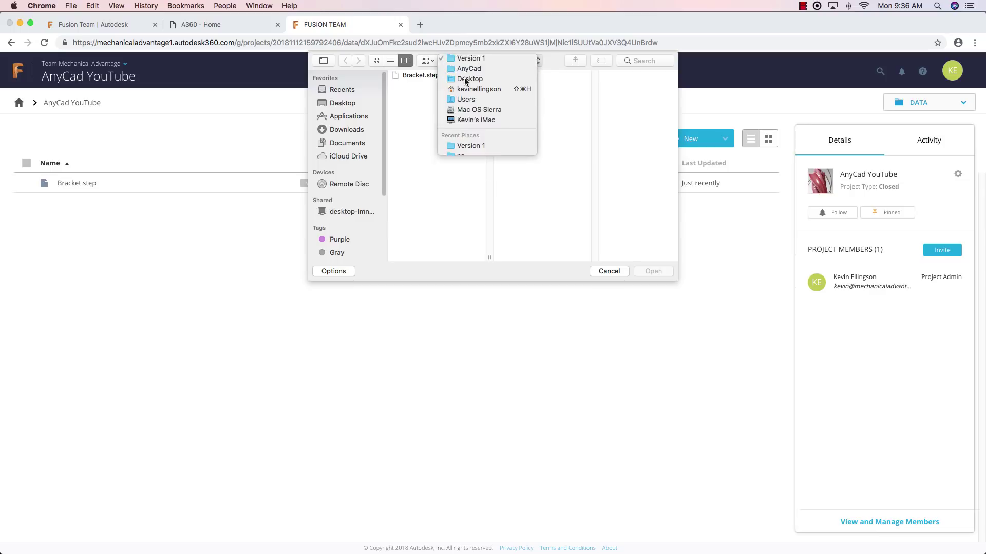
{"action": "left_click", "coordinate": [466, 79]}
{"action": "left_click", "coordinate": [517, 86]}
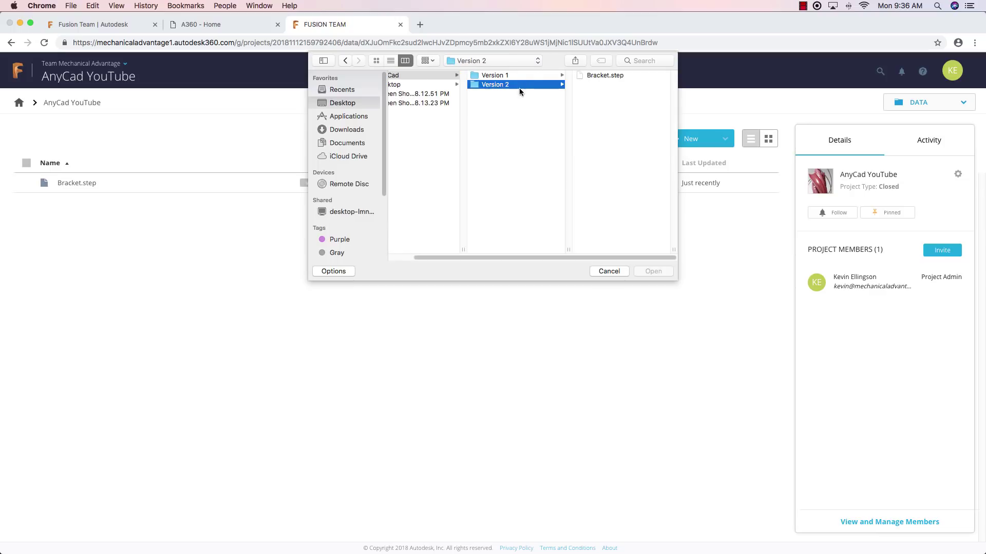
{"action": "left_click", "coordinate": [593, 76]}
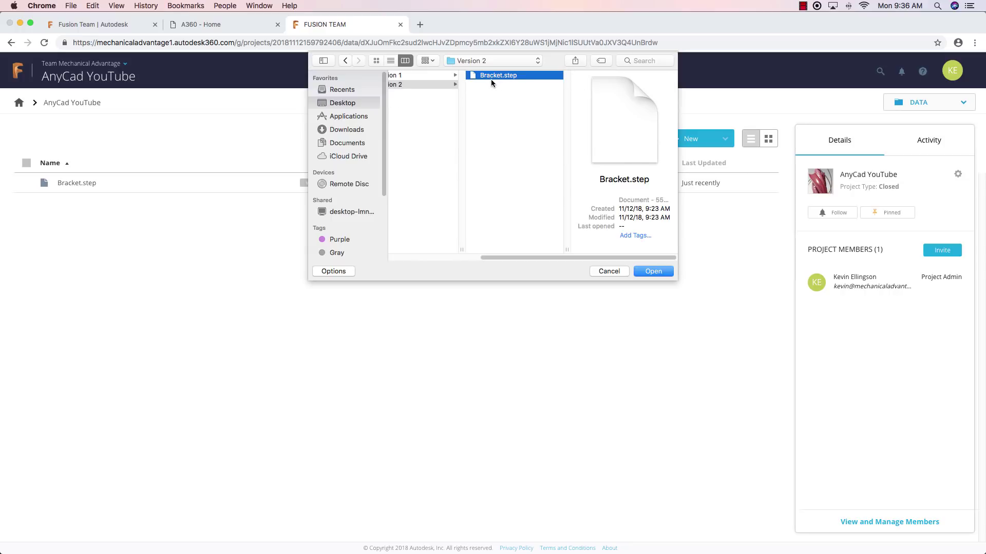
{"action": "left_click", "coordinate": [652, 271]}
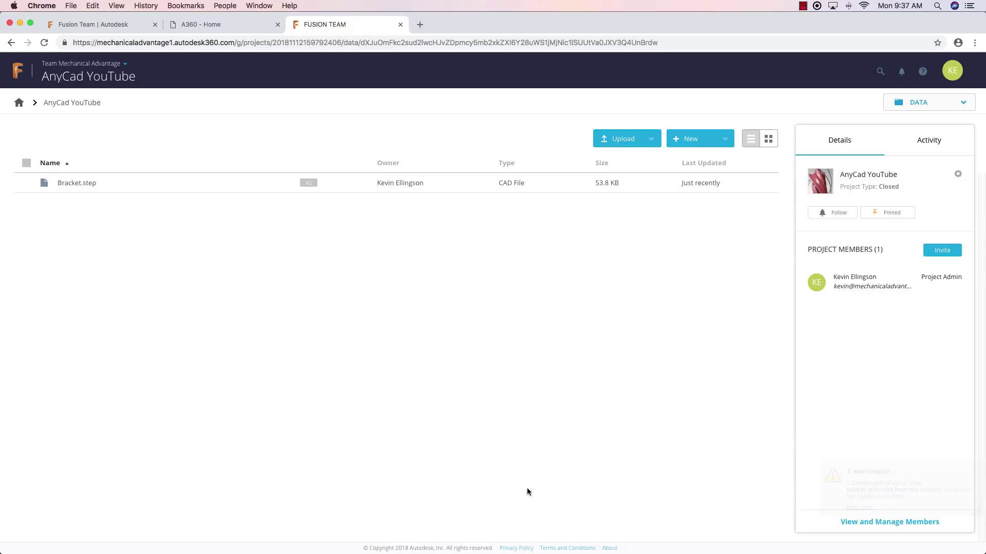
In Fusion 360, refresh the Data Panel and update the linked Bracket to version 2
{"action": "mouse_move", "coordinate": [537, 551]}
{"action": "left_click", "coordinate": [712, 534]}
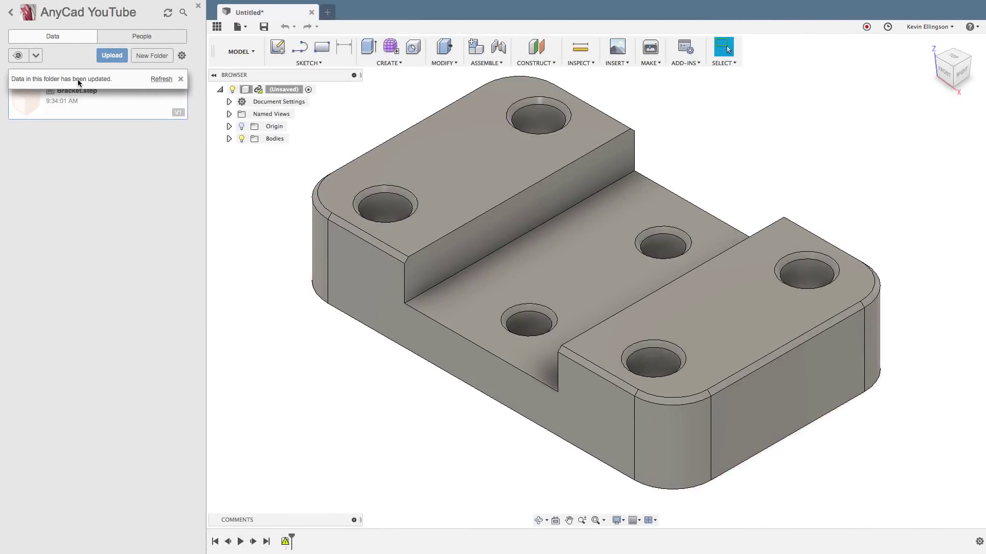
{"action": "left_click", "coordinate": [161, 79]}
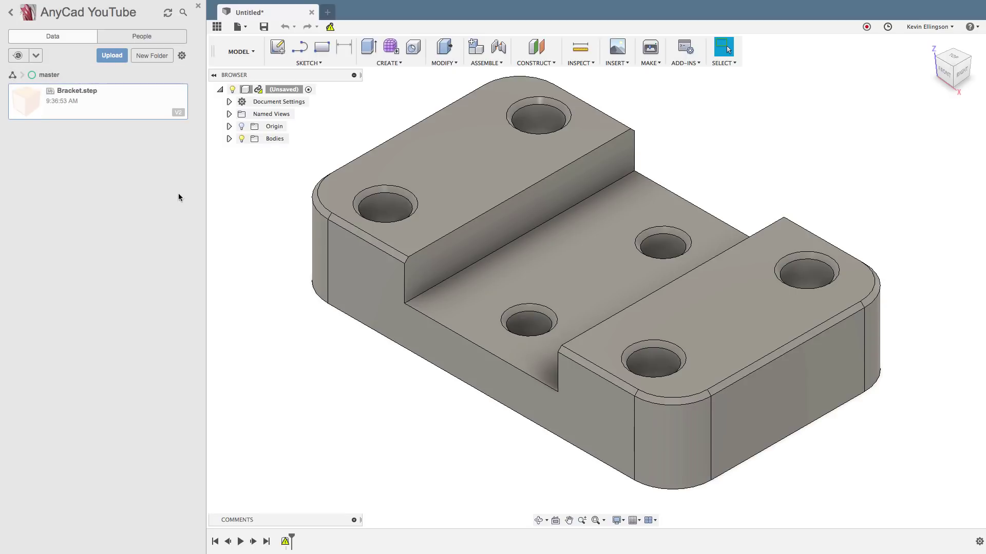
{"action": "left_click", "coordinate": [330, 27]}
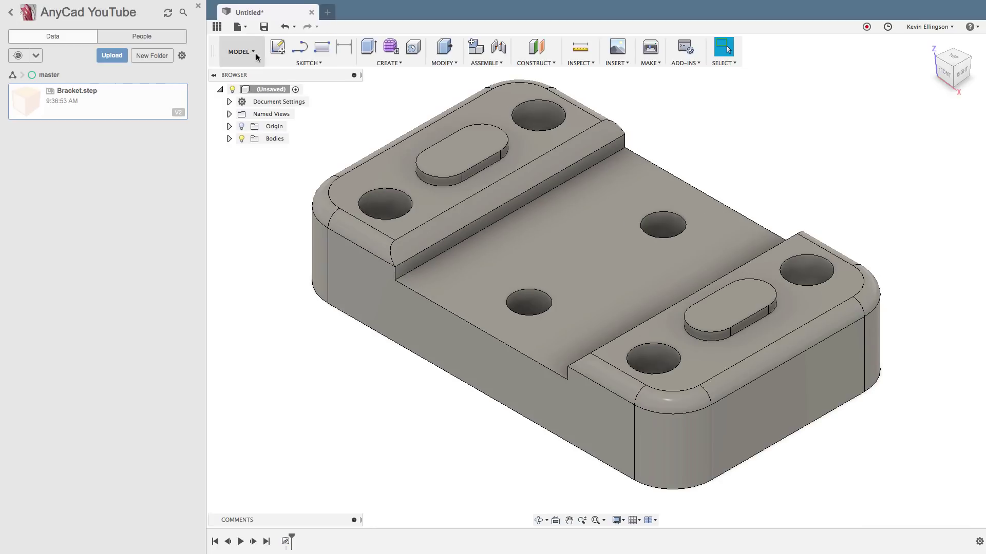
Close the Data Panel to enlarge the workspace
{"action": "left_click", "coordinate": [198, 7]}
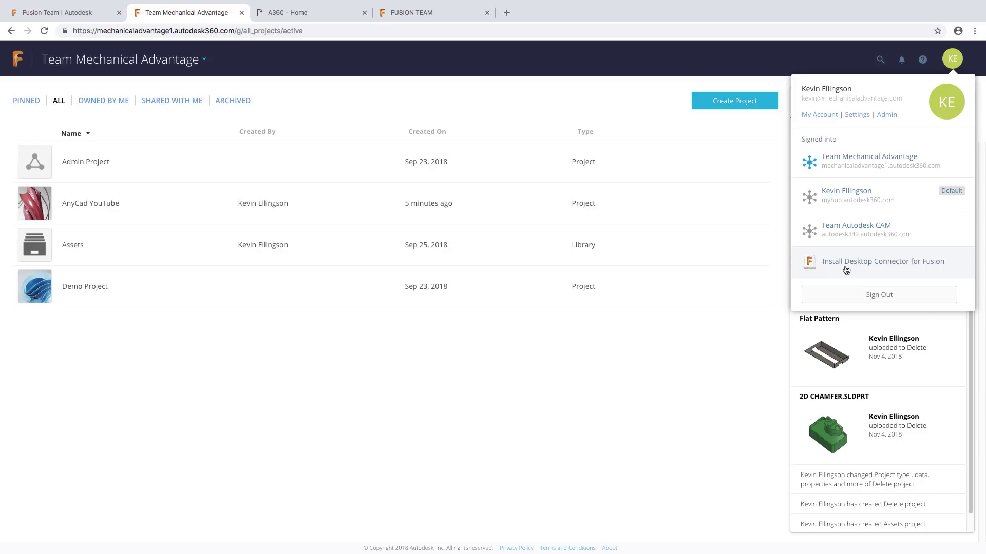
Dismiss the account menu to show the Activity feed with the Bracket.step update
{"action": "left_click", "coordinate": [741, 346]}
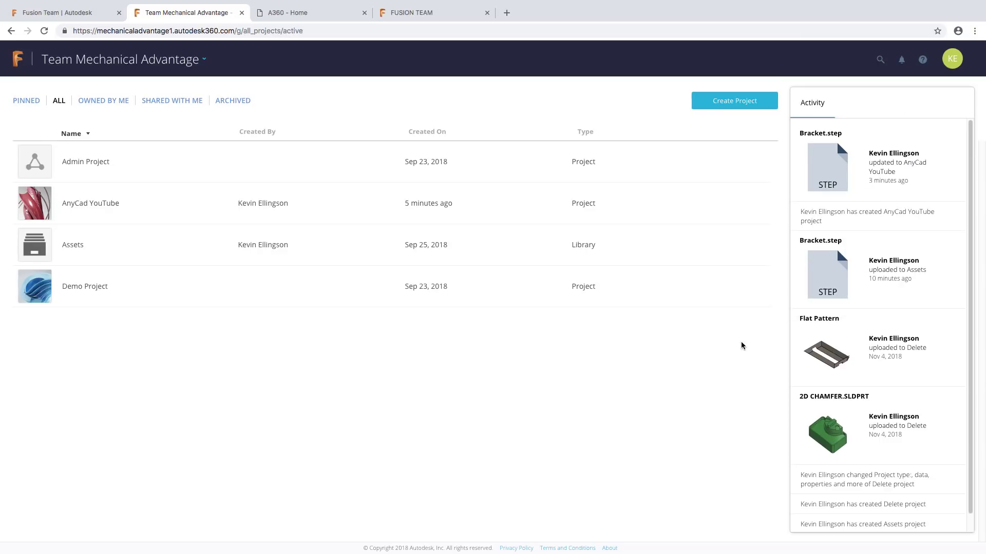